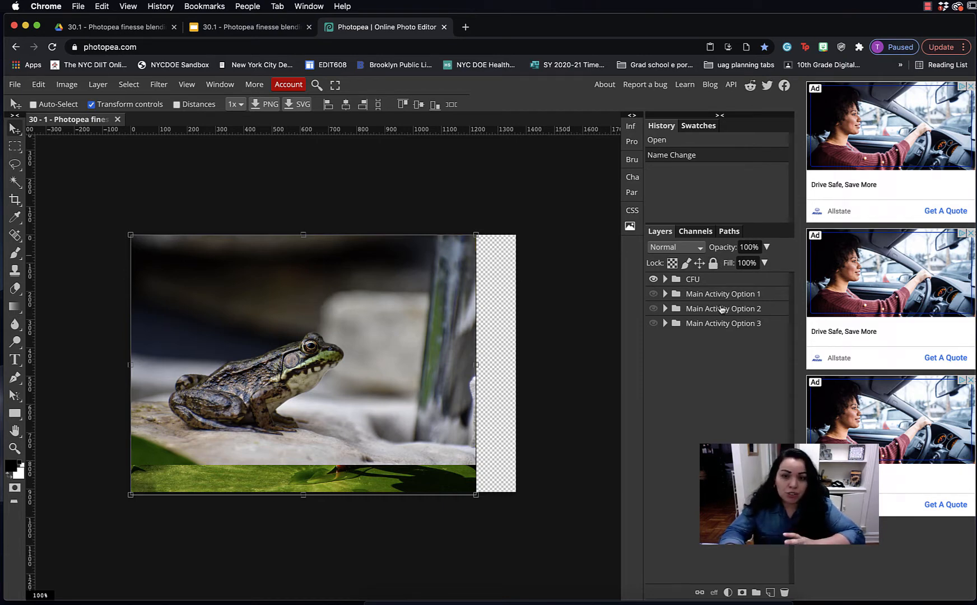
Expand the CFU group and toggle the frog layer off and on to check the lily pad beneath
{"action": "left_click", "coordinate": [665, 279]}
{"action": "left_click", "coordinate": [731, 298]}
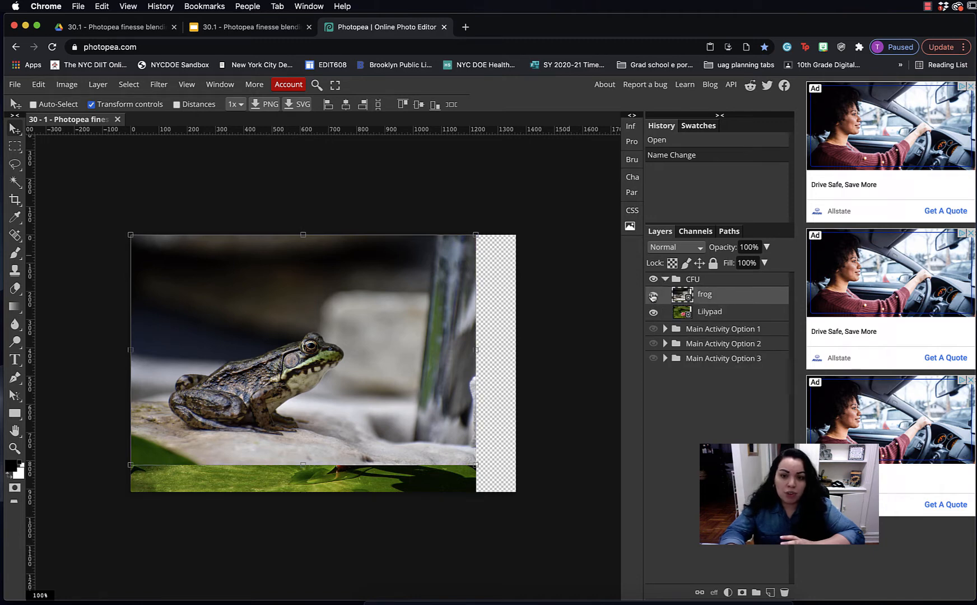
{"action": "left_click", "coordinate": [652, 295]}
{"action": "left_click", "coordinate": [652, 296]}
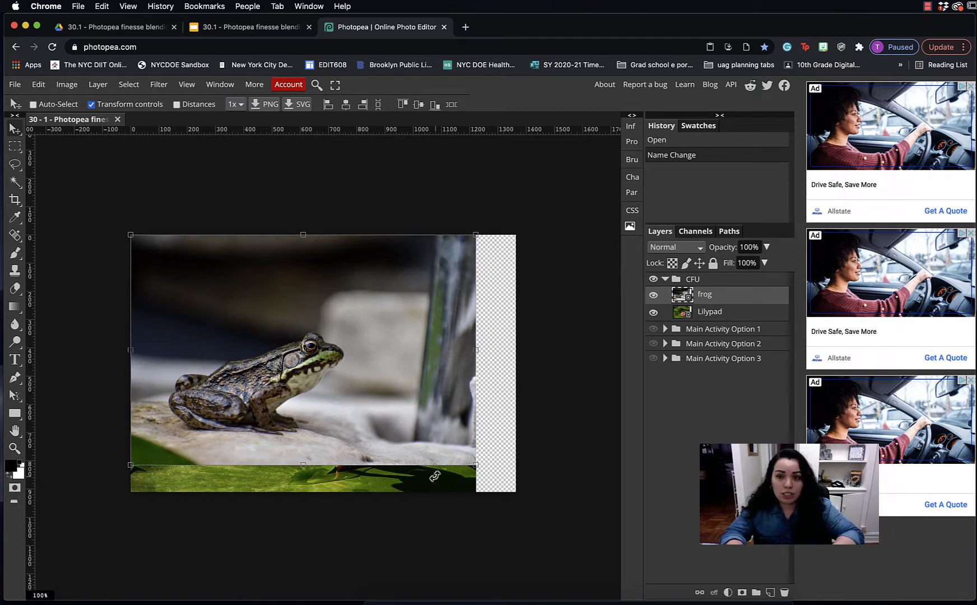
{"action": "left_click", "coordinate": [240, 29]}
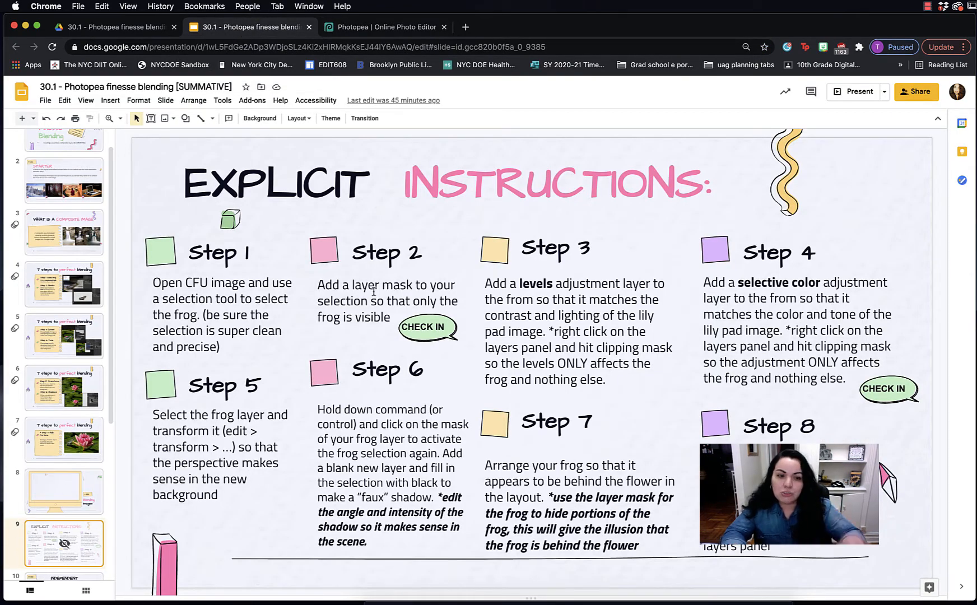
Scroll back through the instruction slides, then return to the Photopea editor
{"action": "scroll", "coordinate": [376, 296], "scroll_direction": "up", "scroll_amount": 2}
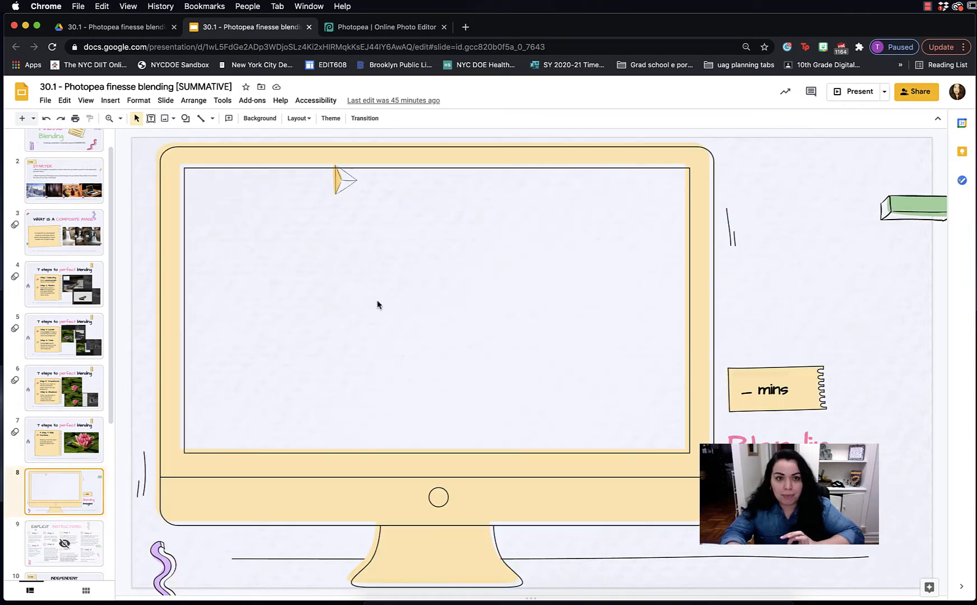
{"action": "left_click", "coordinate": [381, 27]}
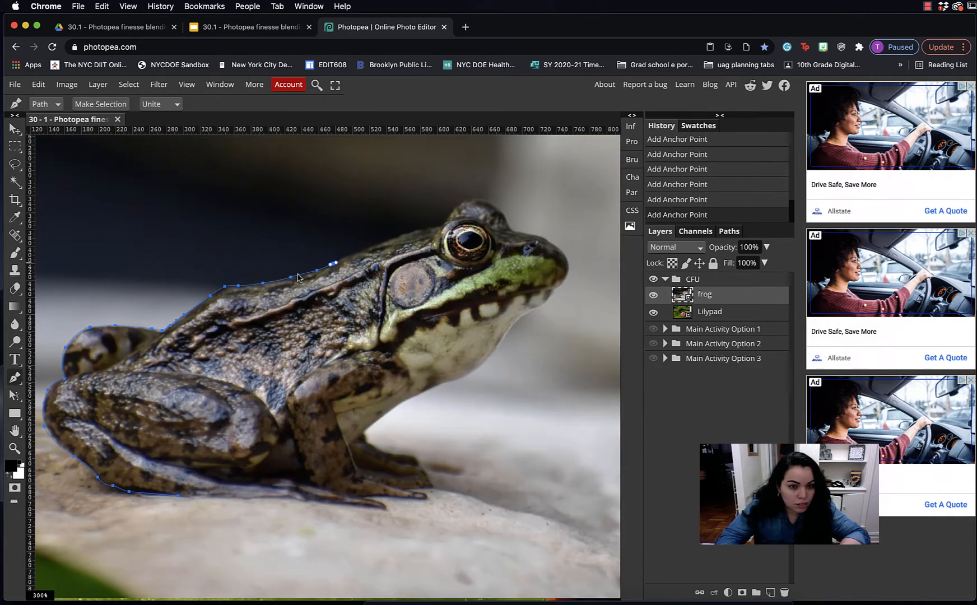
Add a final point to the frog's pen outline, then switch to the Move tool and zoom out
{"action": "left_click", "coordinate": [409, 401]}
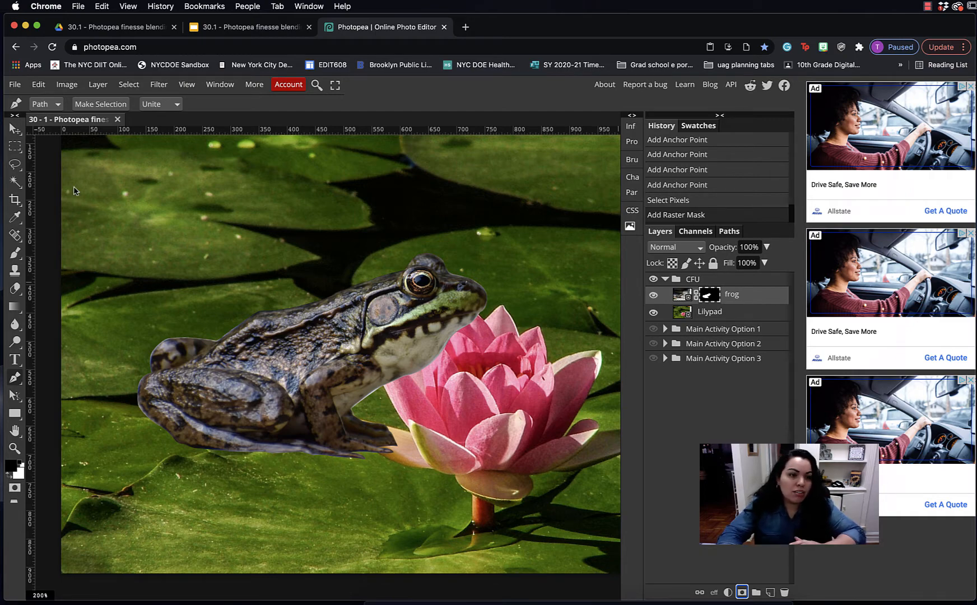
{"action": "left_click", "coordinate": [15, 128]}
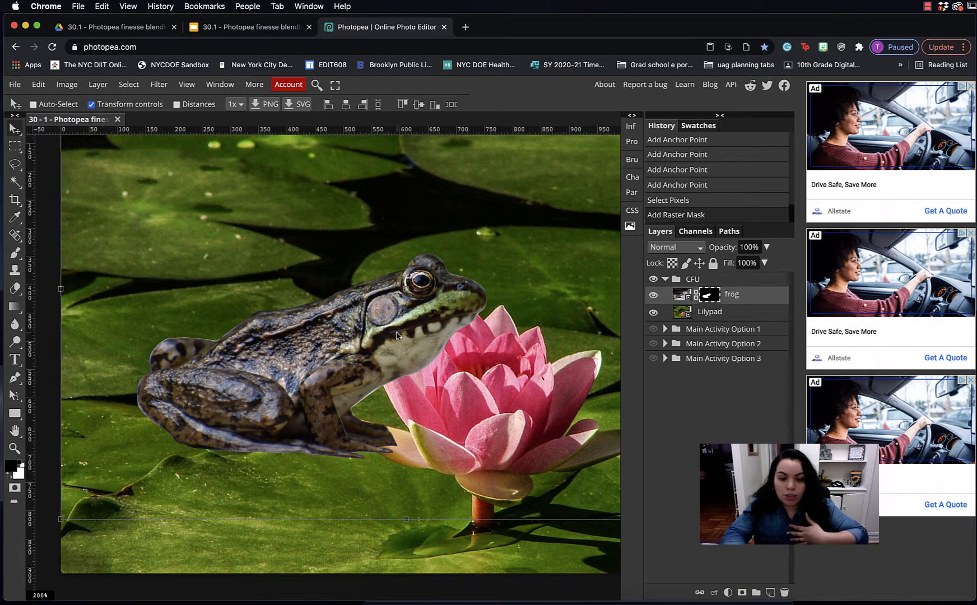
{"action": "key", "text": "super+minus"}
{"action": "key", "text": "super+minus"}
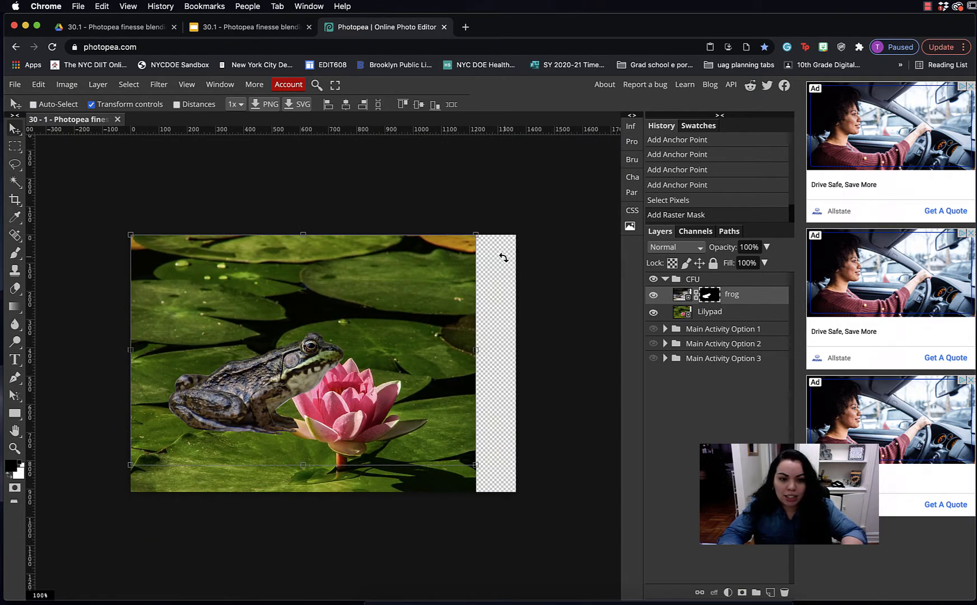
Scale the frog down and position it on a lily pad beside the pink flower
{"action": "left_click_drag", "start_coordinate": [476, 235], "coordinate": [285, 366]}
{"action": "left_click_drag", "start_coordinate": [196, 434], "coordinate": [269, 449]}
{"action": "scroll", "coordinate": [257, 432], "scroll_direction": "up", "scroll_amount": 2}
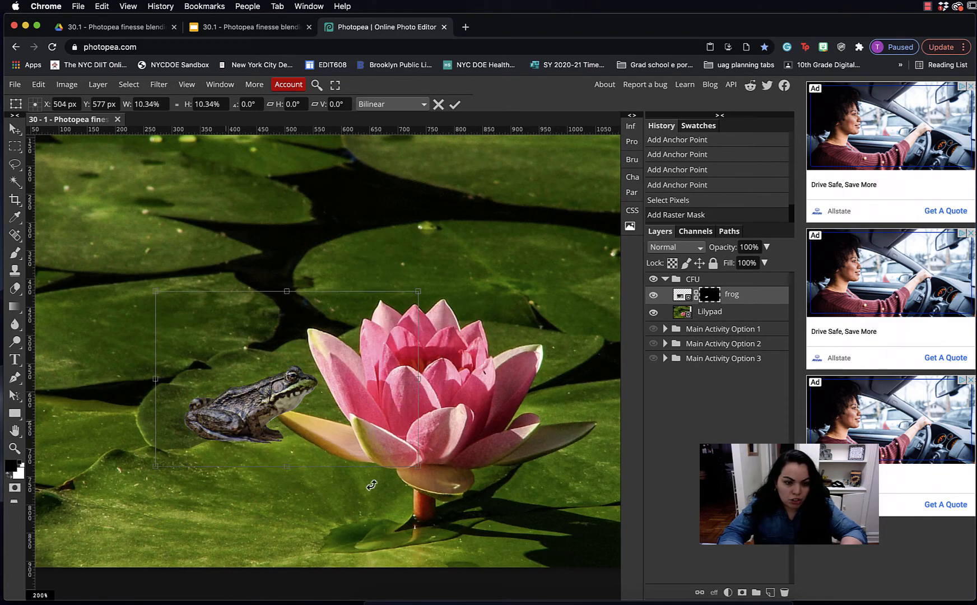
{"action": "left_click_drag", "start_coordinate": [418, 468], "coordinate": [411, 461]}
{"action": "left_click_drag", "start_coordinate": [226, 407], "coordinate": [232, 415]}
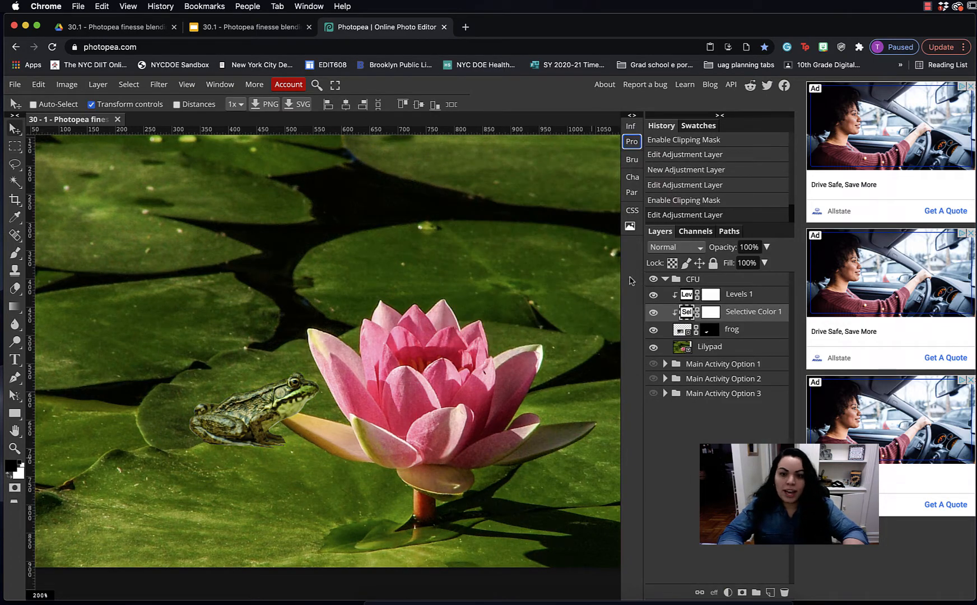
{"action": "left_click", "coordinate": [653, 294]}
{"action": "left_click", "coordinate": [653, 294]}
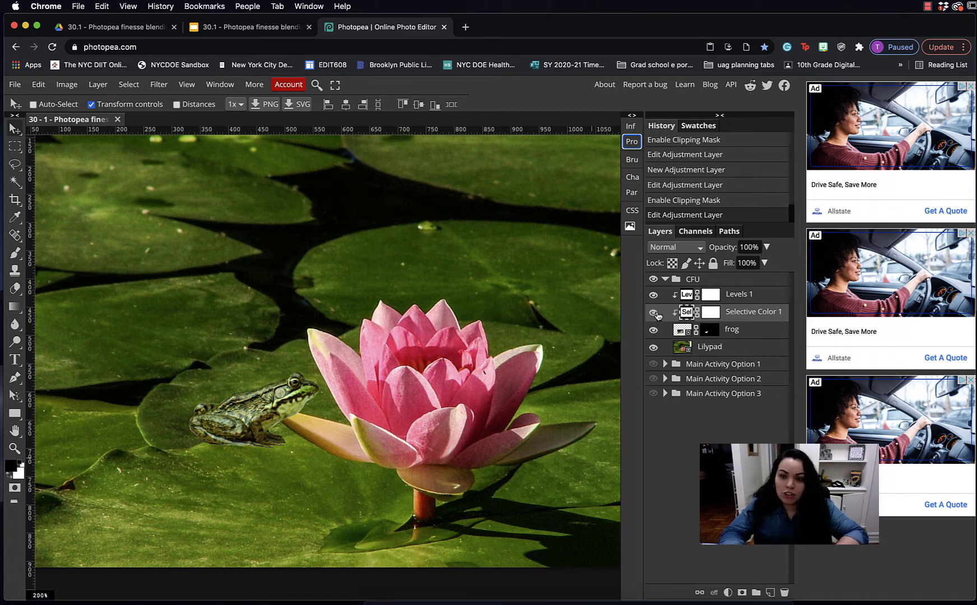
{"action": "left_click", "coordinate": [773, 300]}
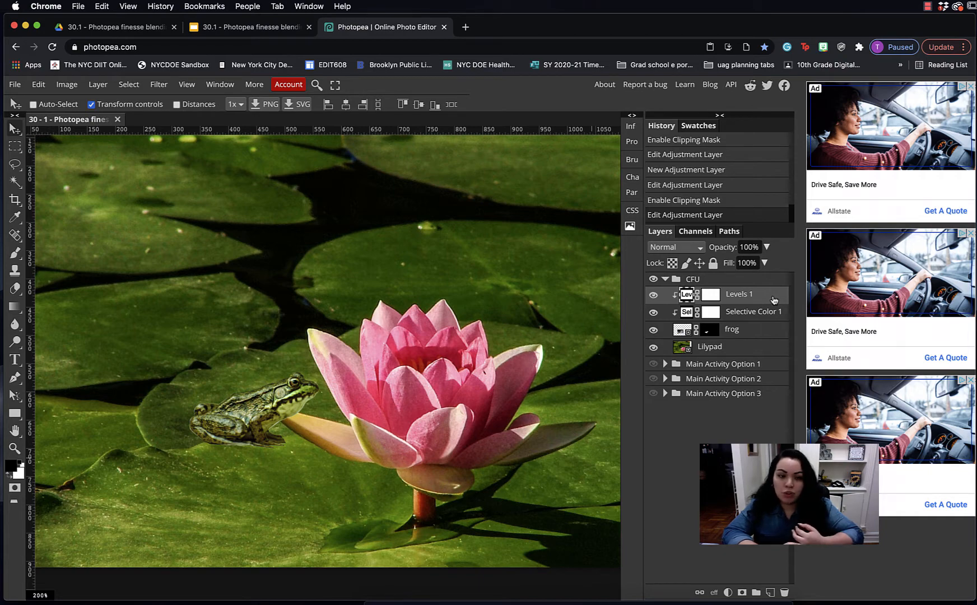
Apply a perspective transform to the frog, then Cmd-click its mask to load the frog outline as a selection
{"action": "left_click", "coordinate": [747, 335]}
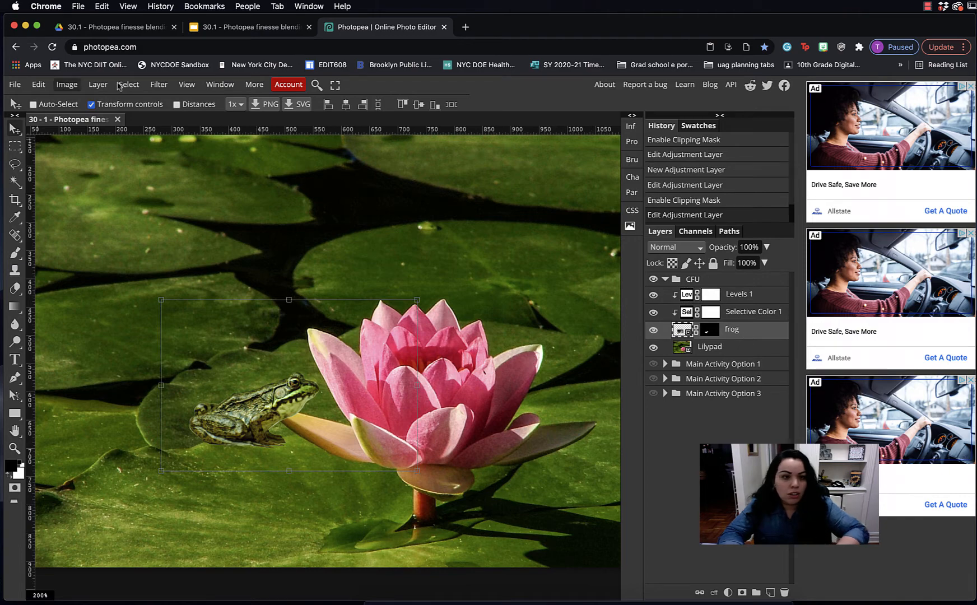
{"action": "left_click", "coordinate": [38, 84]}
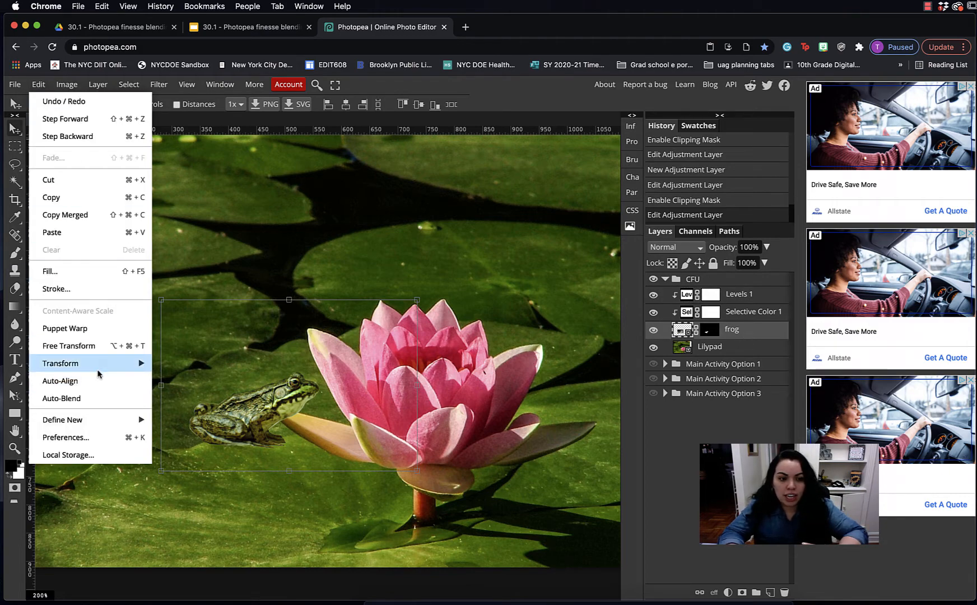
{"action": "mouse_move", "coordinate": [101, 364]}
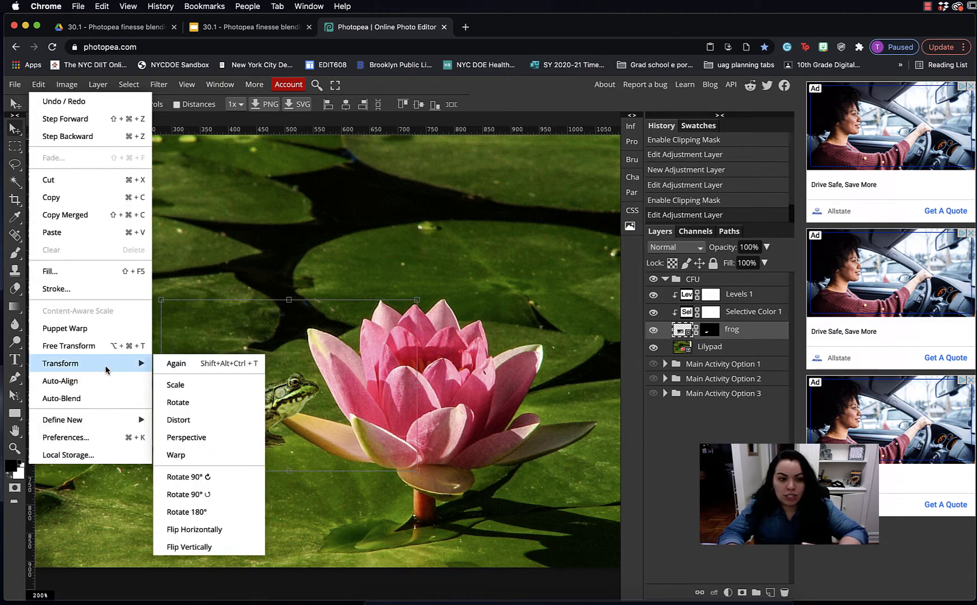
{"action": "left_click", "coordinate": [211, 437]}
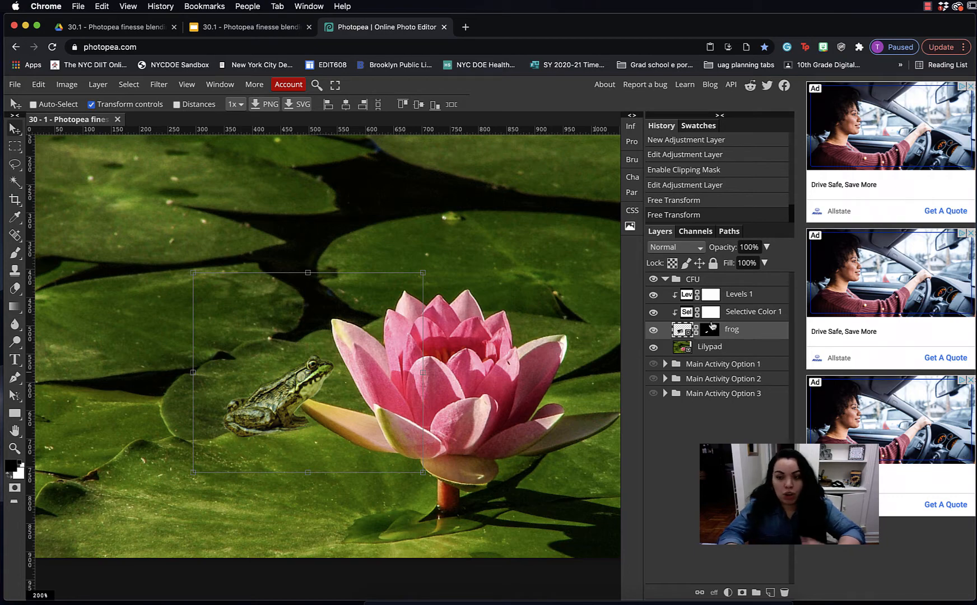
{"action": "key", "text": "super"}
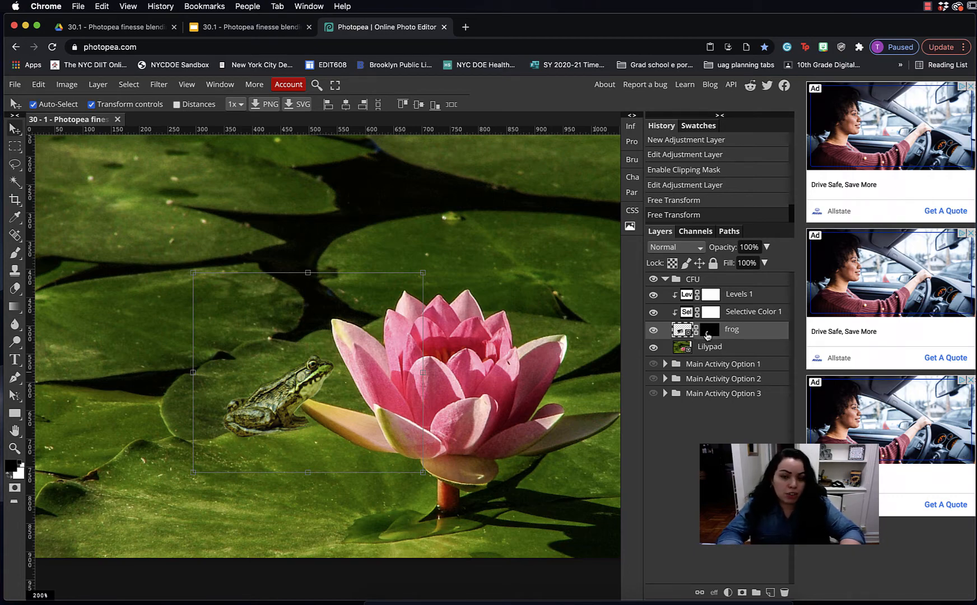
{"action": "left_click", "coordinate": [708, 334], "text": "super"}
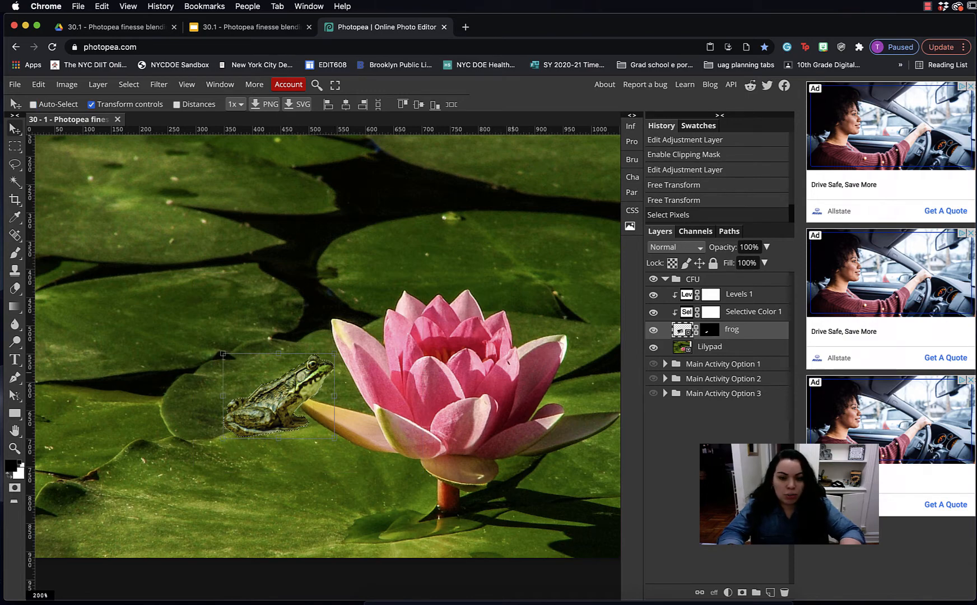
Fill the frog selection with black on a new layer and move it below the frog
{"action": "left_click", "coordinate": [770, 592]}
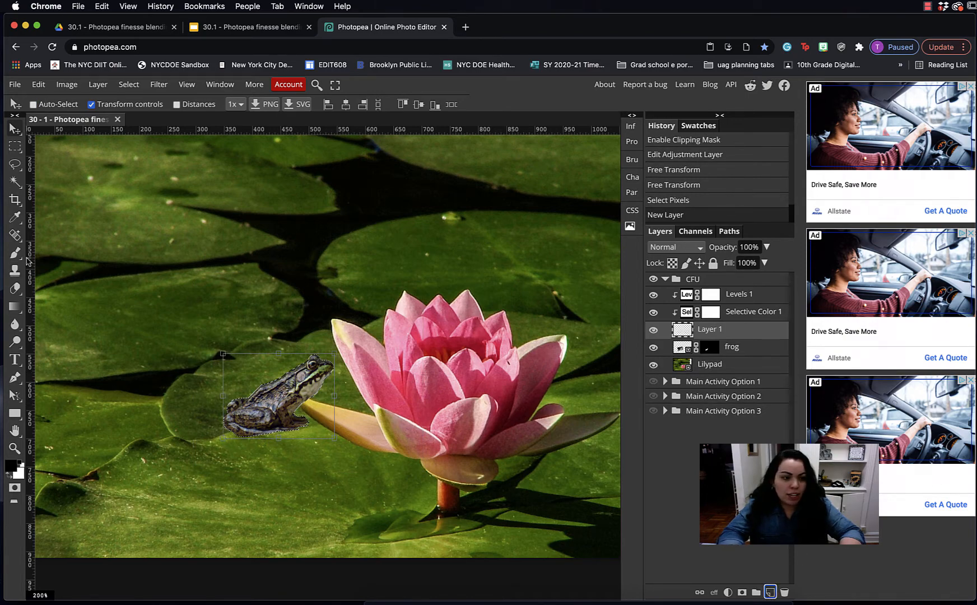
{"action": "right_click", "coordinate": [14, 306]}
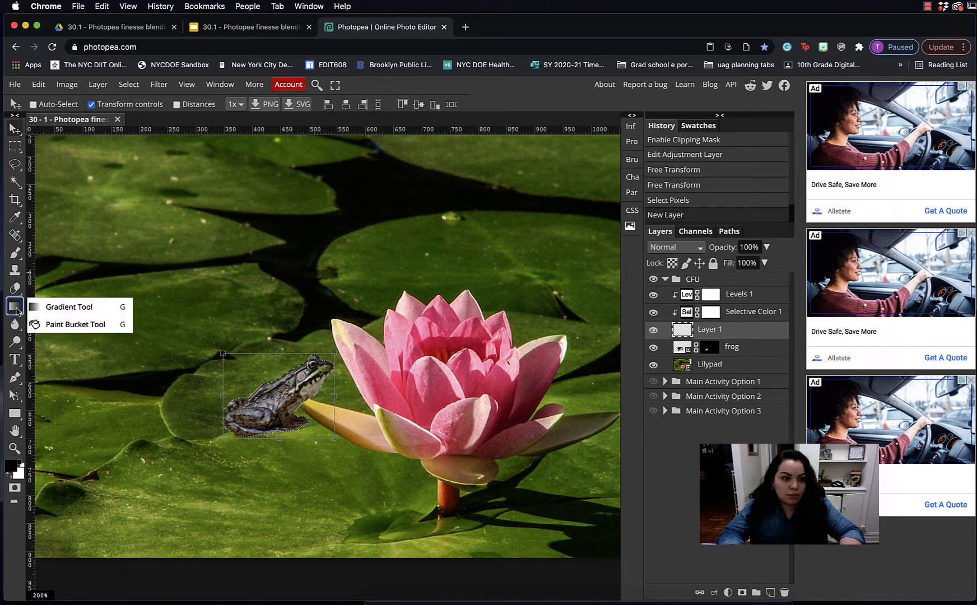
{"action": "left_click", "coordinate": [64, 326]}
{"action": "left_click", "coordinate": [298, 390]}
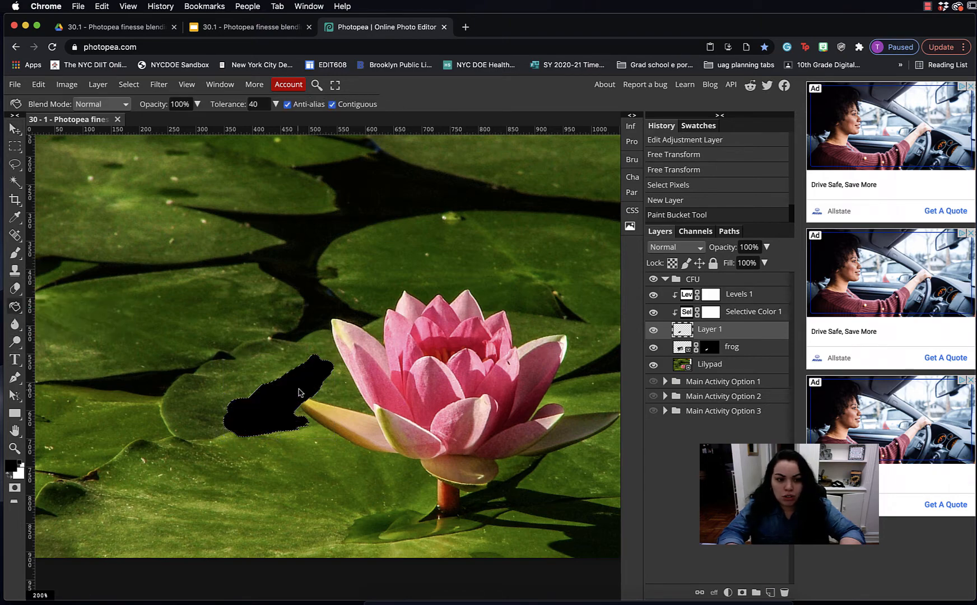
{"action": "key", "text": "super+d"}
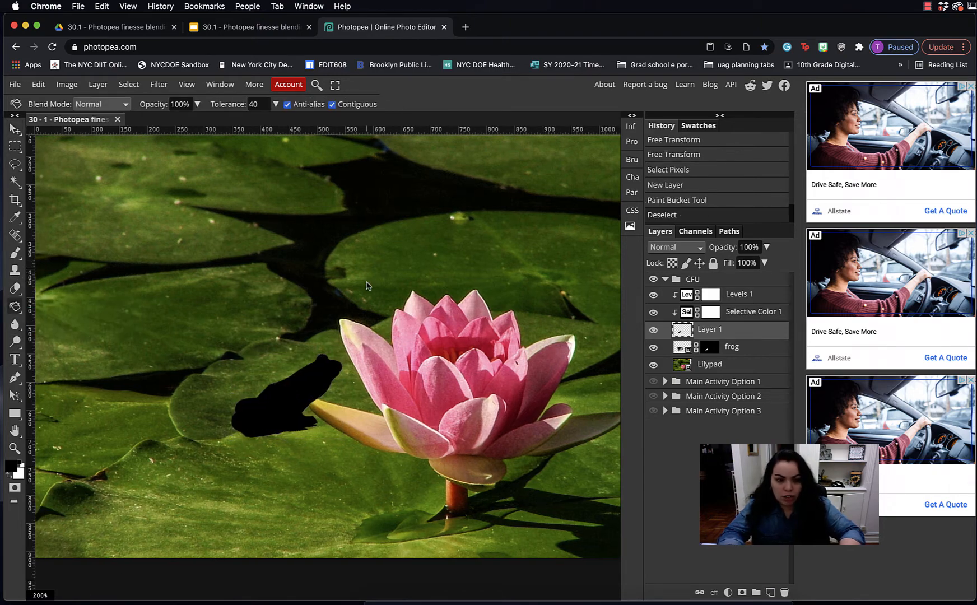
{"action": "left_click", "coordinate": [655, 331]}
{"action": "left_click", "coordinate": [655, 331]}
{"action": "left_click_drag", "start_coordinate": [767, 336], "coordinate": [765, 359]}
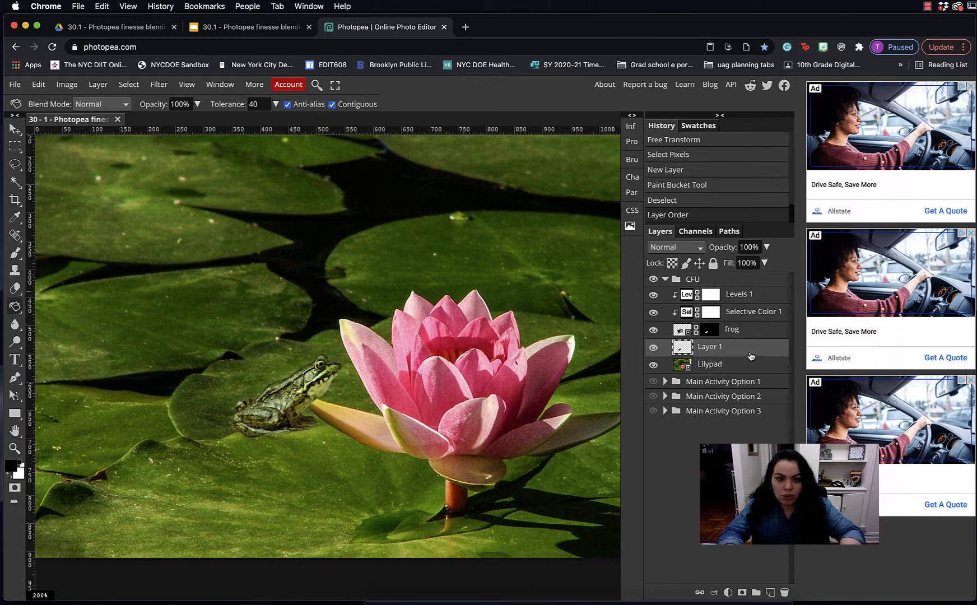
Lower the shadow layer's opacity and skew it into a cast shadow across the lily pad
{"action": "left_click", "coordinate": [766, 247]}
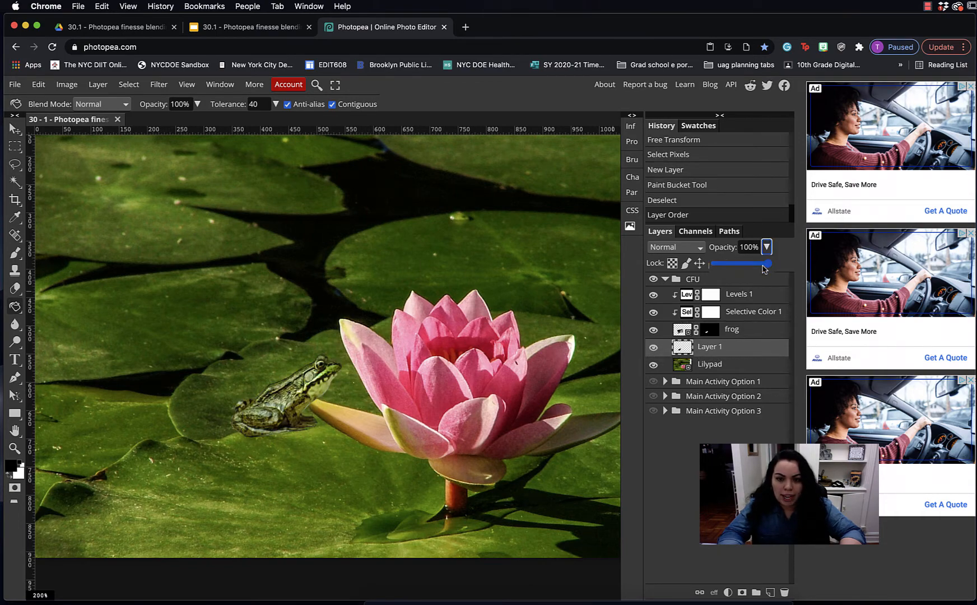
{"action": "left_click_drag", "start_coordinate": [767, 263], "coordinate": [726, 268]}
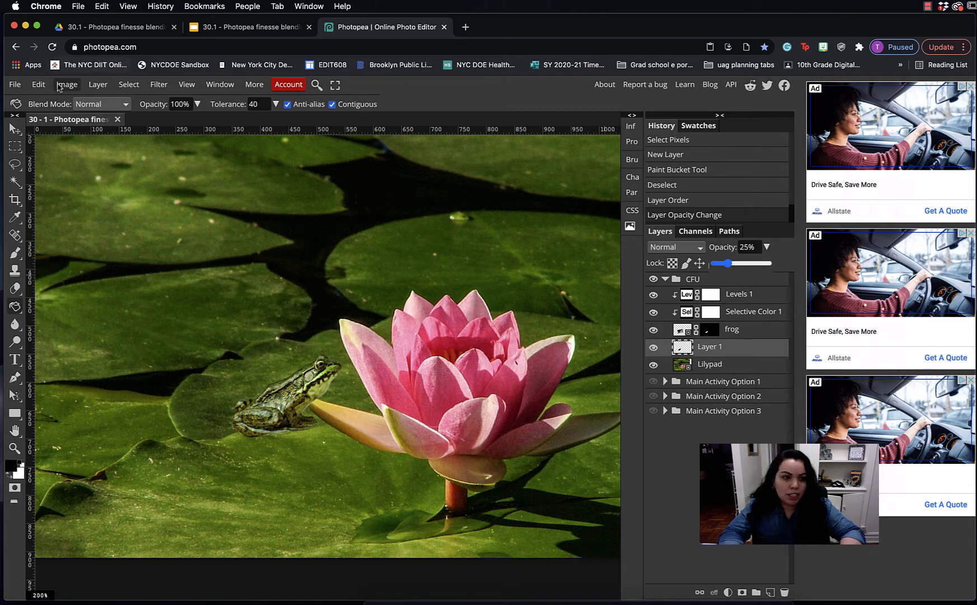
{"action": "left_click", "coordinate": [38, 84]}
{"action": "mouse_move", "coordinate": [94, 363]}
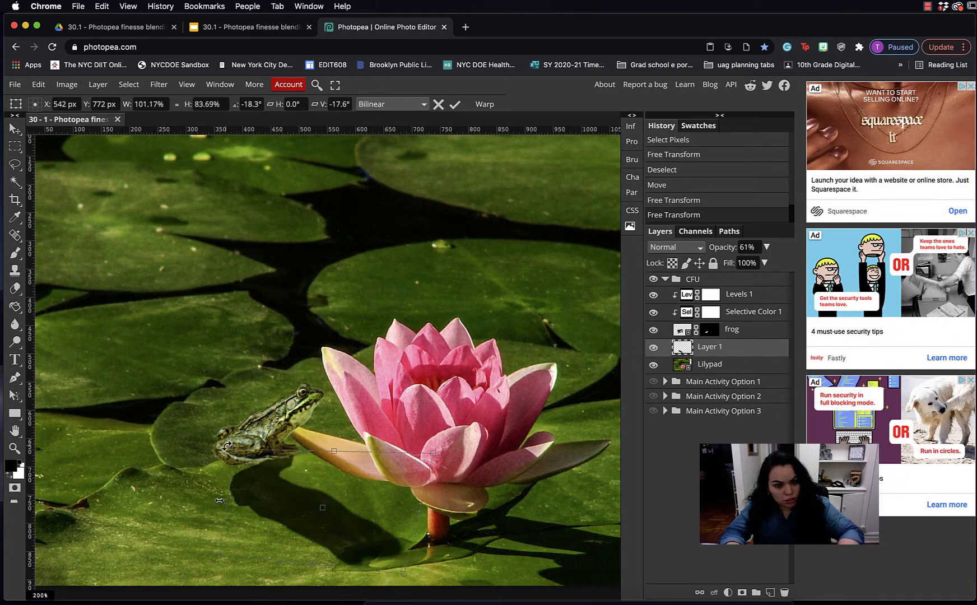
{"action": "scroll", "coordinate": [89, 538], "scroll_direction": "down", "scroll_amount": 2}
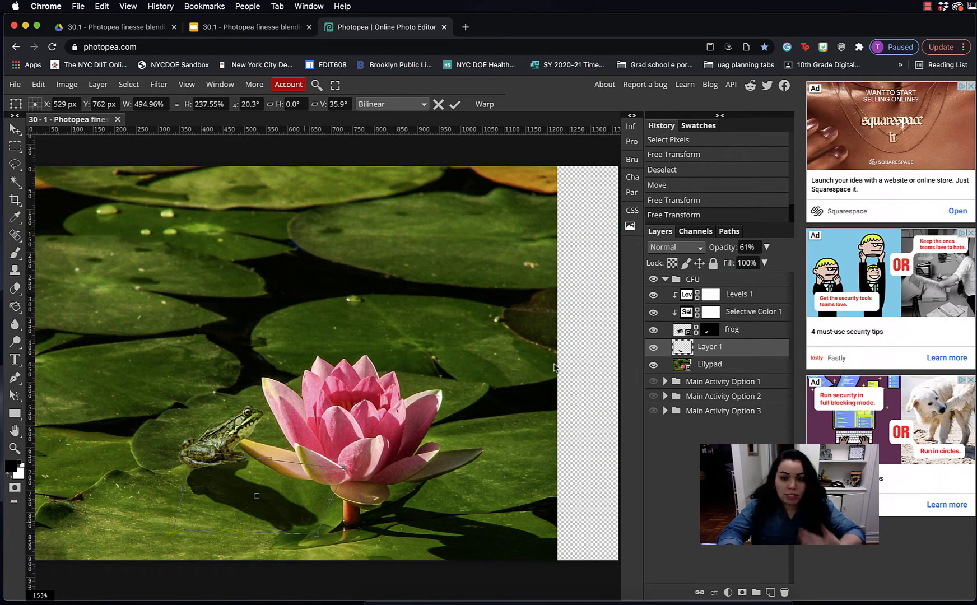
{"action": "scroll", "coordinate": [339, 369], "scroll_direction": "up", "scroll_amount": 4}
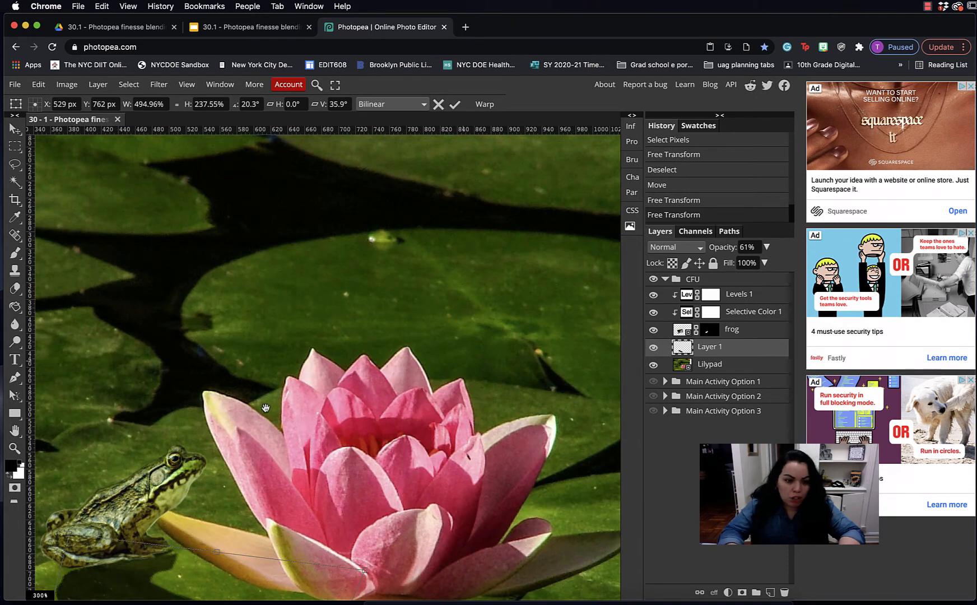
{"action": "scroll", "coordinate": [266, 408], "scroll_direction": "left", "scroll_amount": 5}
{"action": "scroll", "coordinate": [386, 411], "scroll_direction": "down", "scroll_amount": 2}
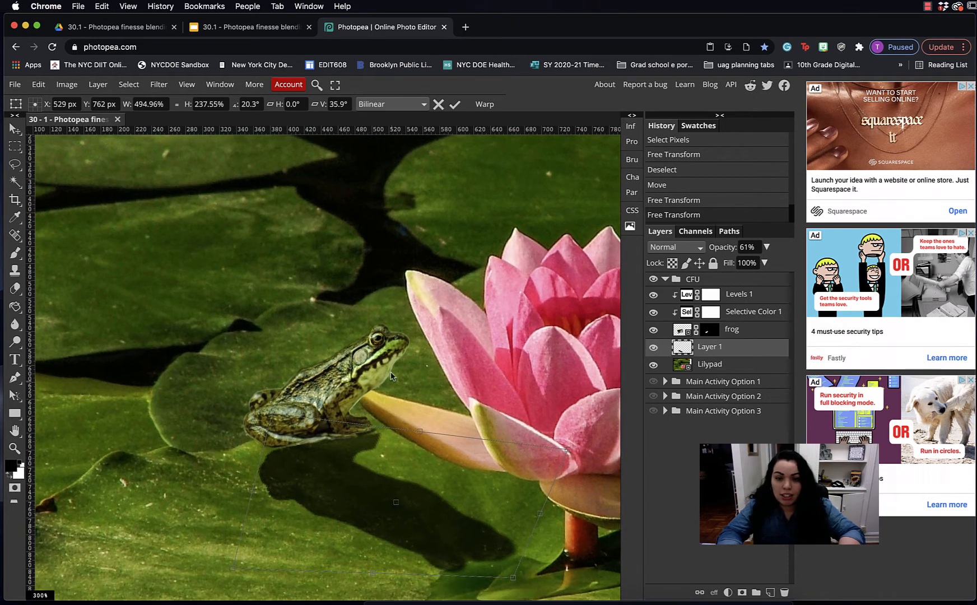
{"action": "left_click", "coordinate": [746, 333]}
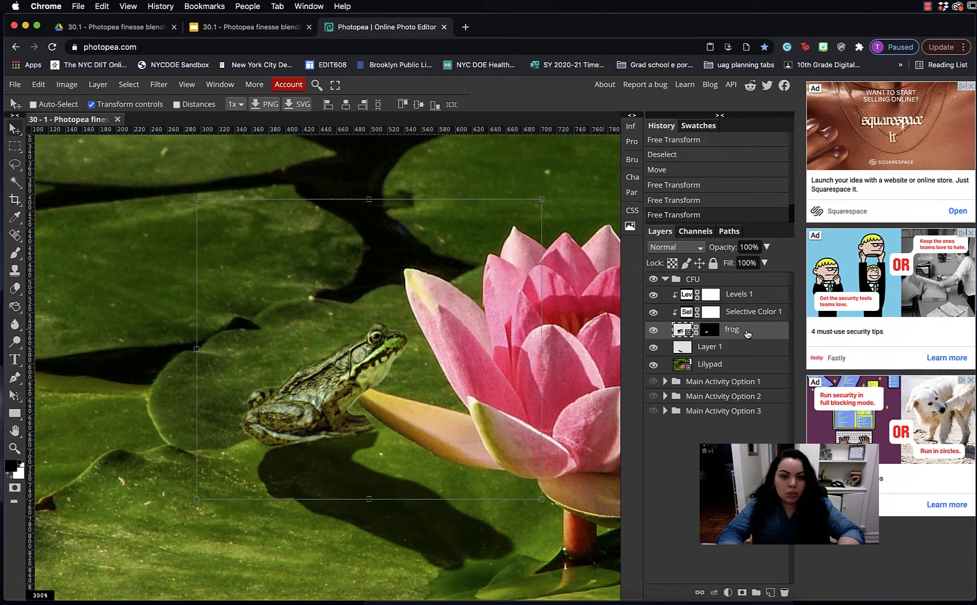
Lower the frog's opacity, zoom in on the petal tip, and target the frog's layer mask
{"action": "left_click", "coordinate": [766, 247]}
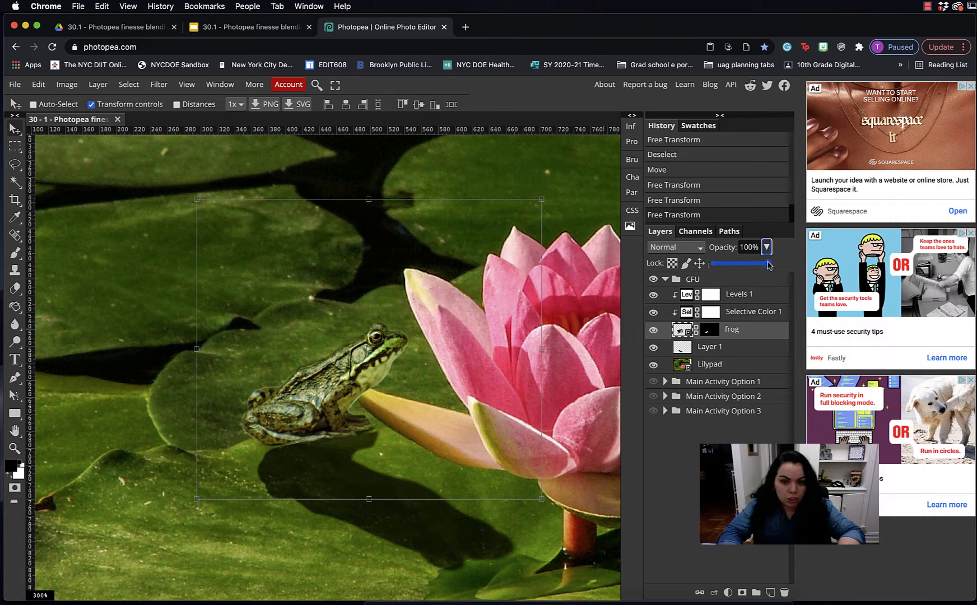
{"action": "left_click_drag", "start_coordinate": [770, 263], "coordinate": [746, 265]}
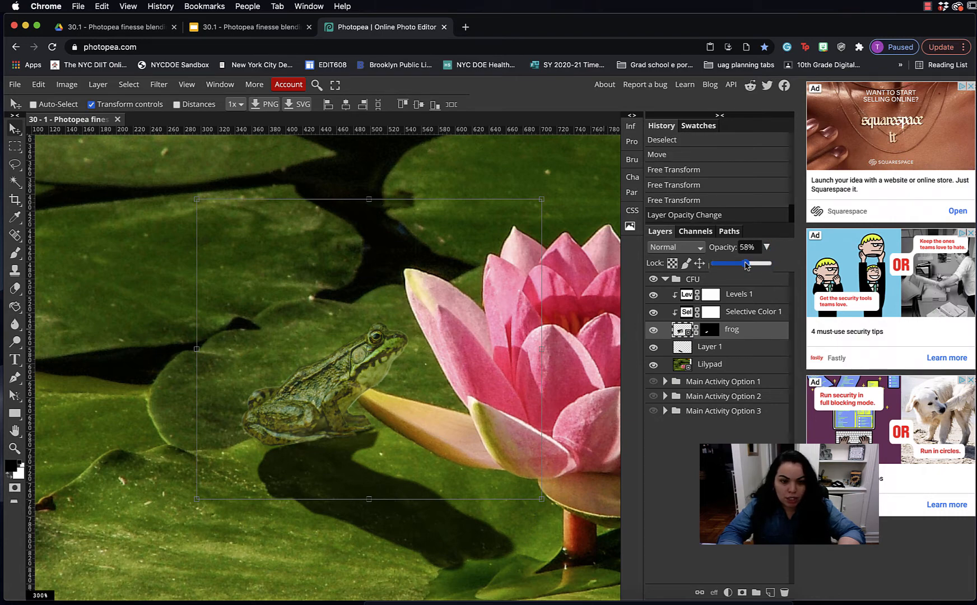
{"action": "key", "text": "super+plus"}
{"action": "key", "text": "super+plus"}
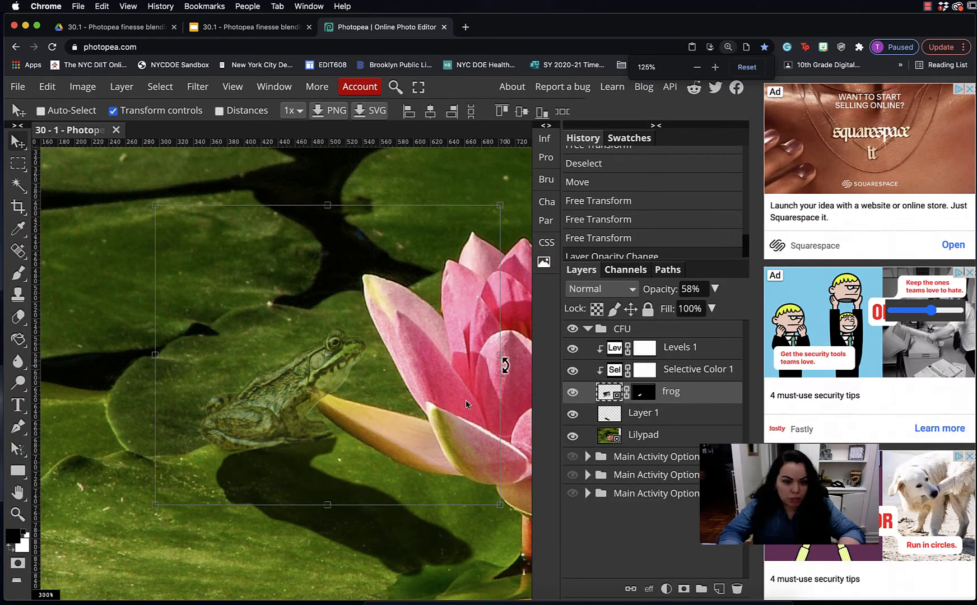
{"action": "left_click", "coordinate": [642, 432]}
{"action": "key", "text": "super+plus"}
{"action": "key", "text": "super+plus"}
{"action": "left_click", "coordinate": [642, 392]}
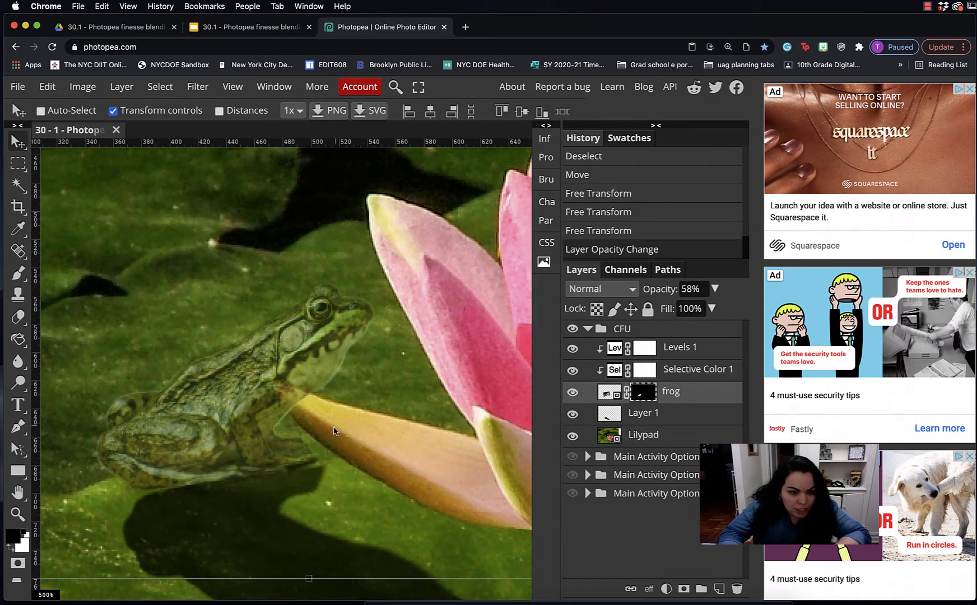
{"action": "key", "text": "super+plus"}
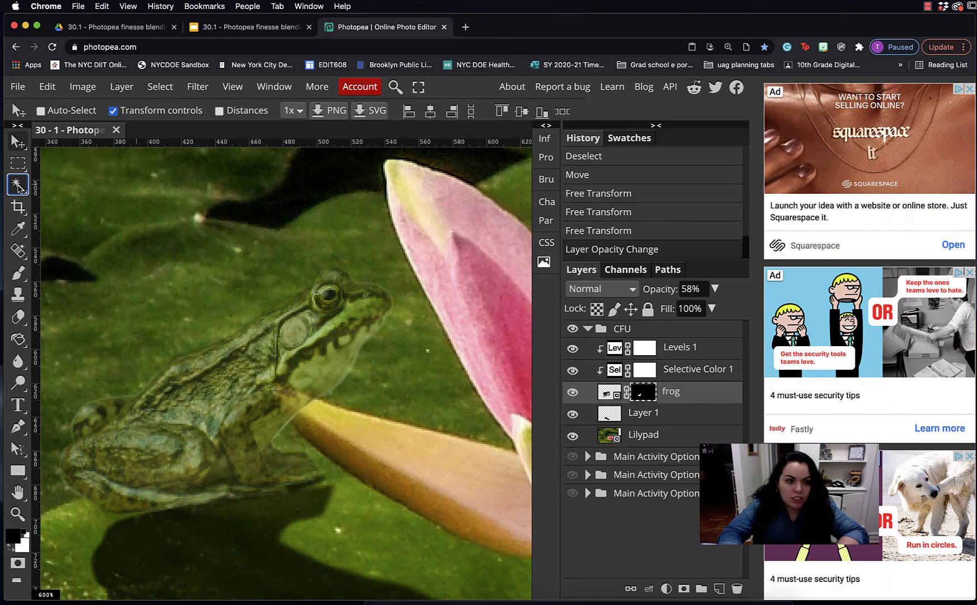
Lasso the frog area over the petal tip and fill it black on the mask to reveal the petal
{"action": "right_click", "coordinate": [17, 185]}
{"action": "right_click", "coordinate": [18, 162]}
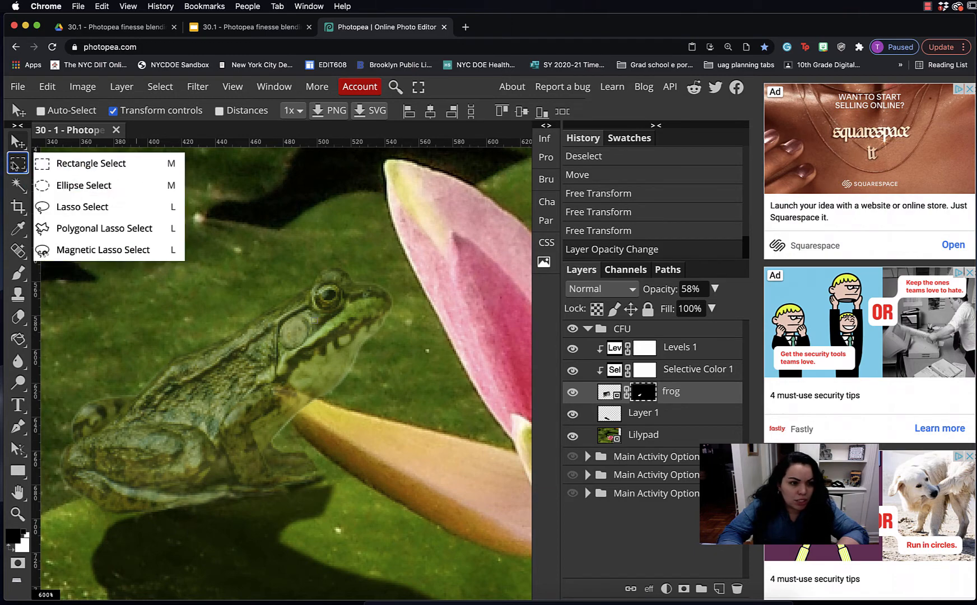
{"action": "left_click", "coordinate": [59, 207]}
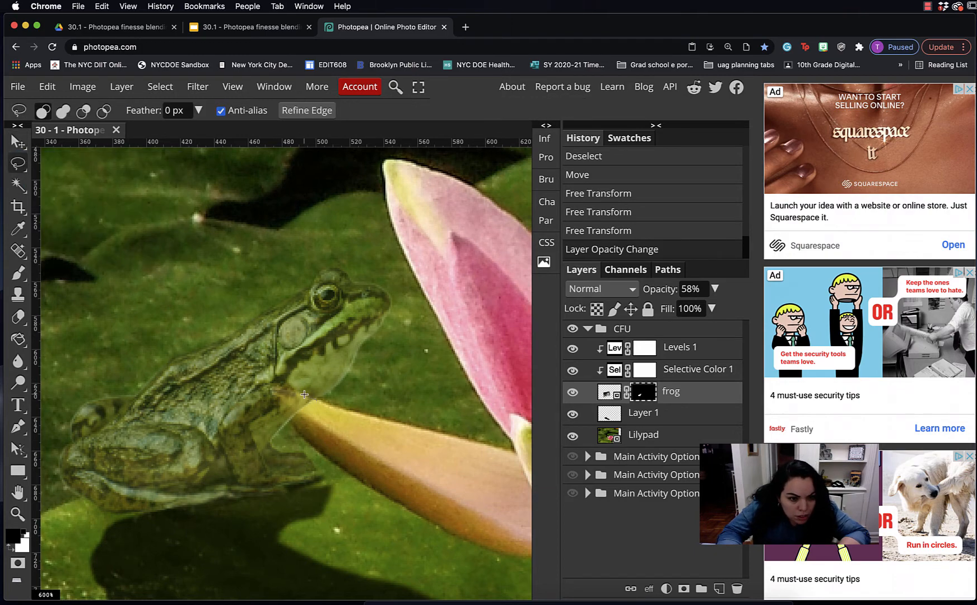
{"action": "mouse_move", "coordinate": [291, 389]}
{"action": "left_mouse_down"}
{"action": "mouse_move", "coordinate": [270, 392]}
{"action": "mouse_move", "coordinate": [296, 435]}
{"action": "mouse_move", "coordinate": [318, 436]}
{"action": "mouse_move", "coordinate": [319, 403]}
{"action": "left_mouse_up"}
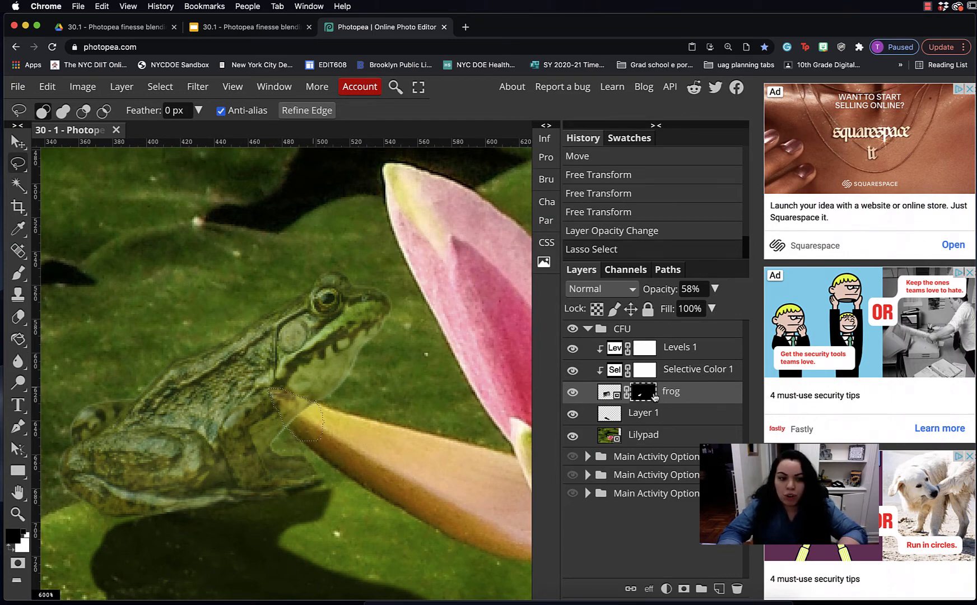
{"action": "left_click", "coordinate": [18, 339]}
{"action": "left_click", "coordinate": [296, 418]}
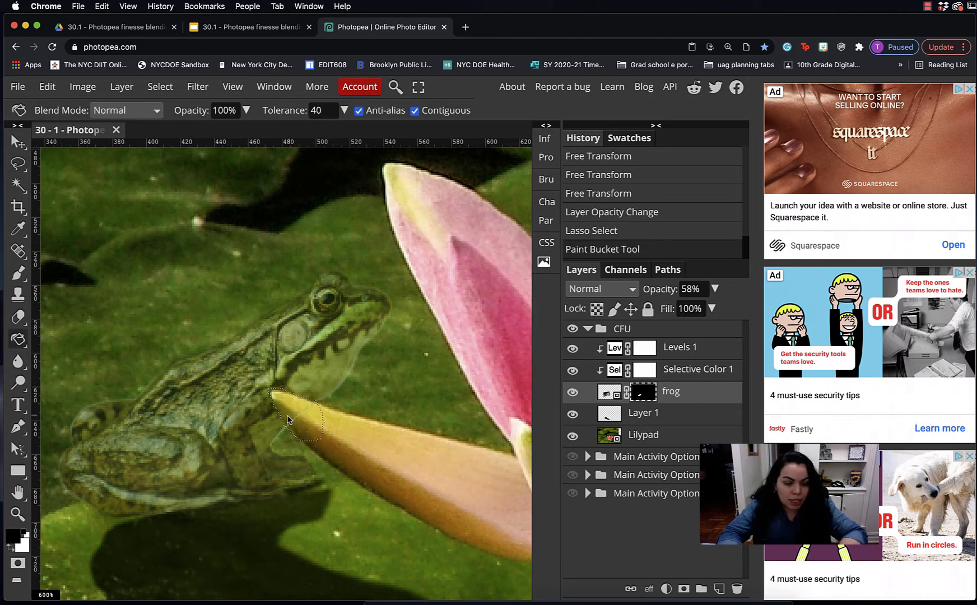
{"action": "key", "text": "super+d"}
Touch up the mask edge with a smaller brush and restore the frog to 100% opacity
{"action": "scroll", "coordinate": [445, 411], "scroll_direction": "up", "scroll_amount": 2}
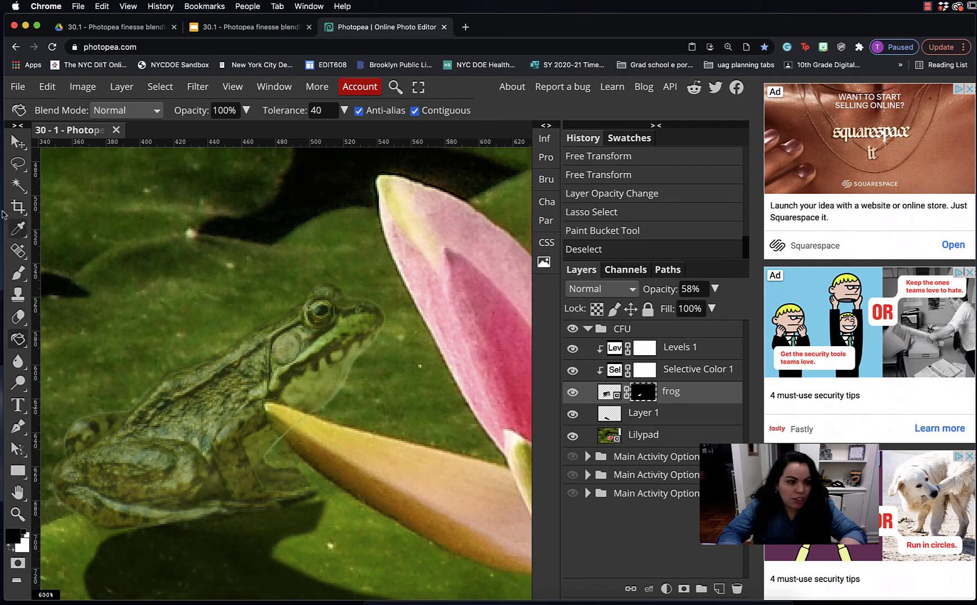
{"action": "left_click", "coordinate": [18, 274]}
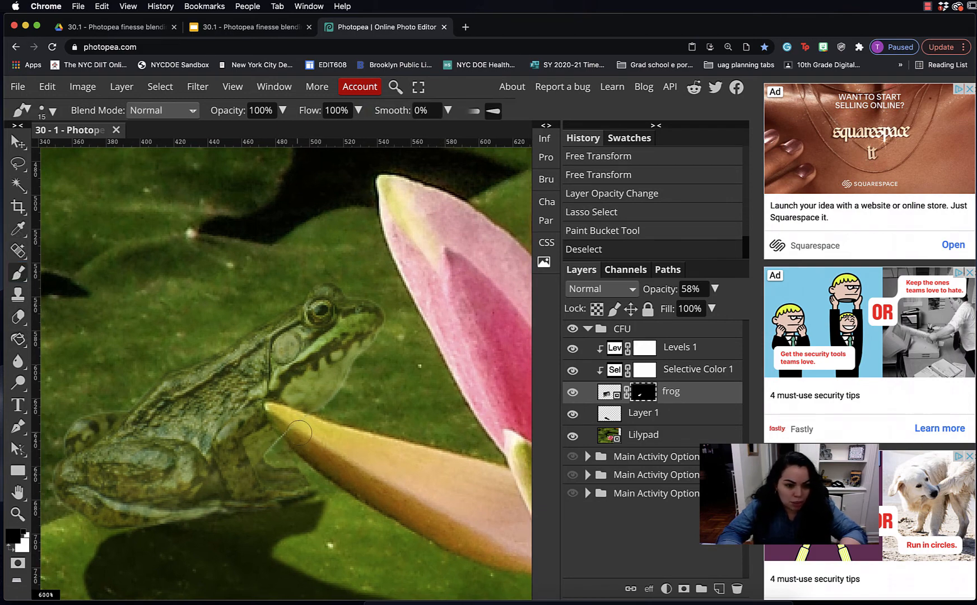
{"action": "key", "text": "bracketleft"}
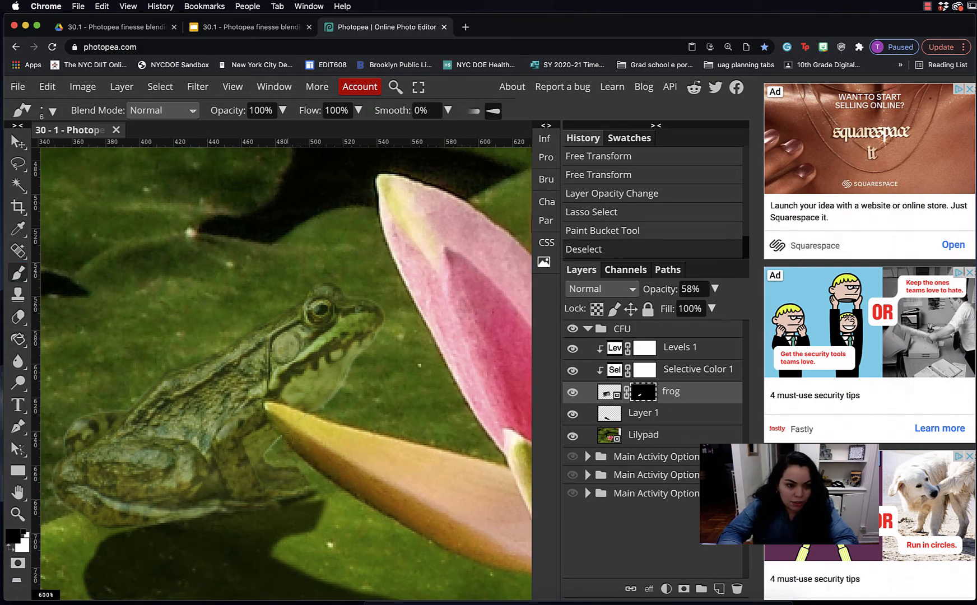
{"action": "mouse_move", "coordinate": [294, 425]}
{"action": "left_mouse_down"}
{"action": "mouse_move", "coordinate": [302, 420]}
{"action": "mouse_move", "coordinate": [285, 417]}
{"action": "left_mouse_up"}
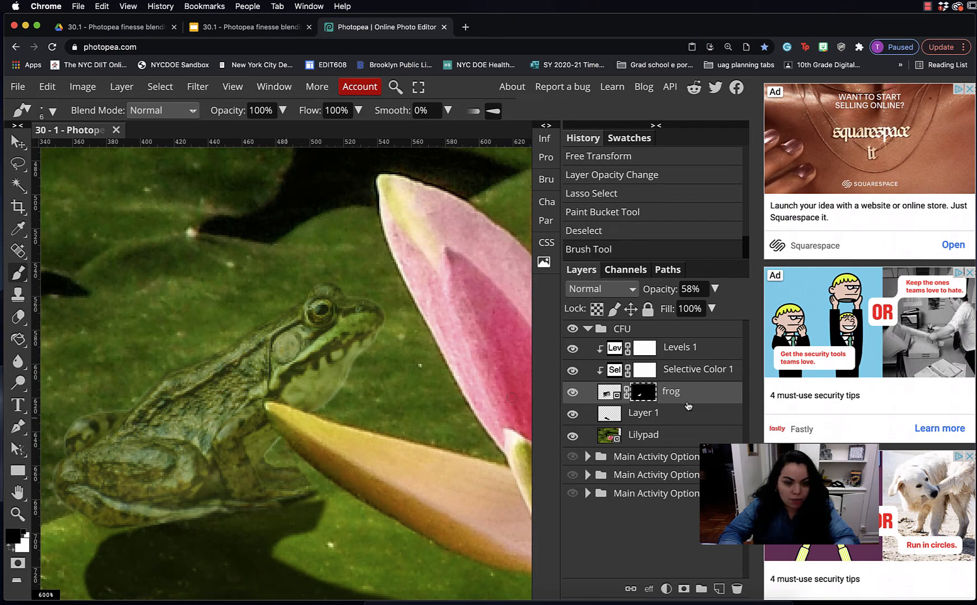
{"action": "left_click_drag", "start_coordinate": [714, 288], "coordinate": [806, 315]}
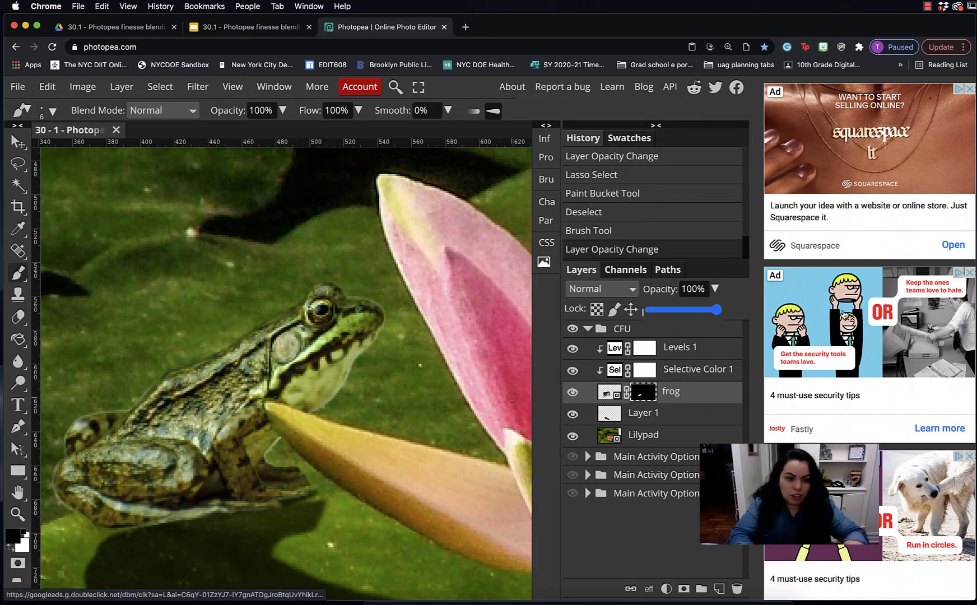
{"action": "key", "text": "super+minus"}
{"action": "key", "text": "super+minus"}
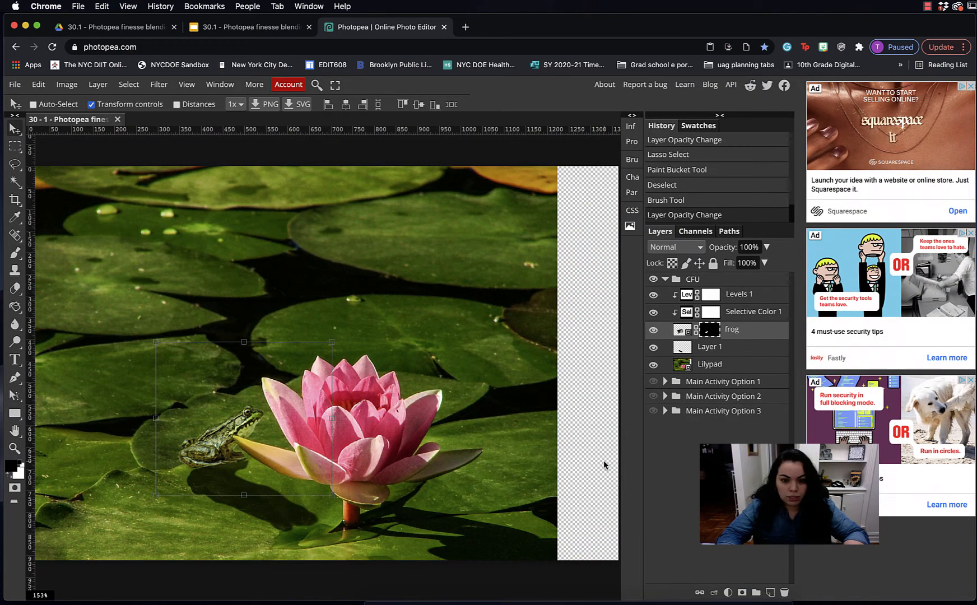
Zoom out to the full composition, undo the accidental frog nudge, and select the Main Activity Option 3 group
{"action": "key", "text": "Down"}
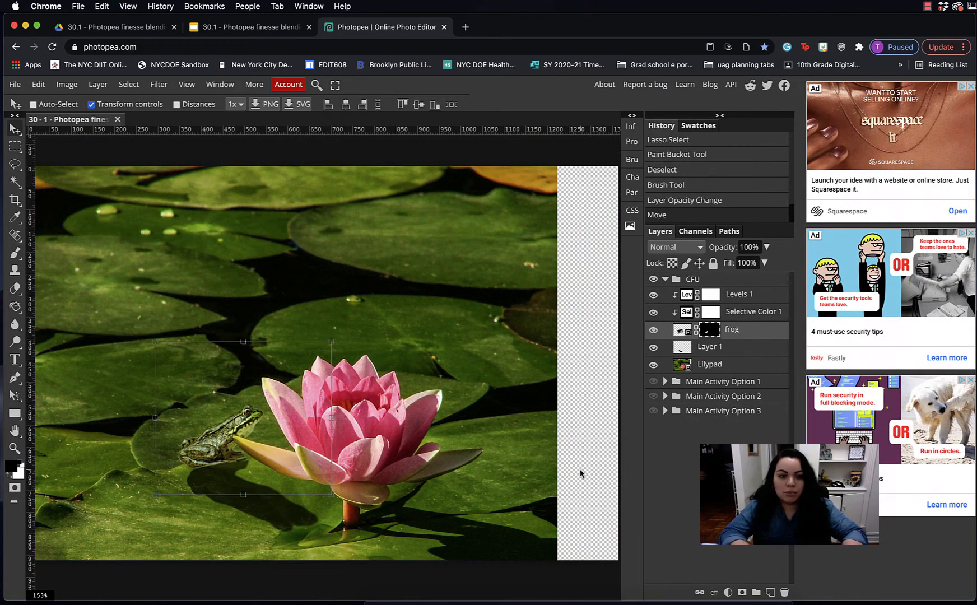
{"action": "key", "text": "super+z"}
{"action": "left_click", "coordinate": [697, 418]}
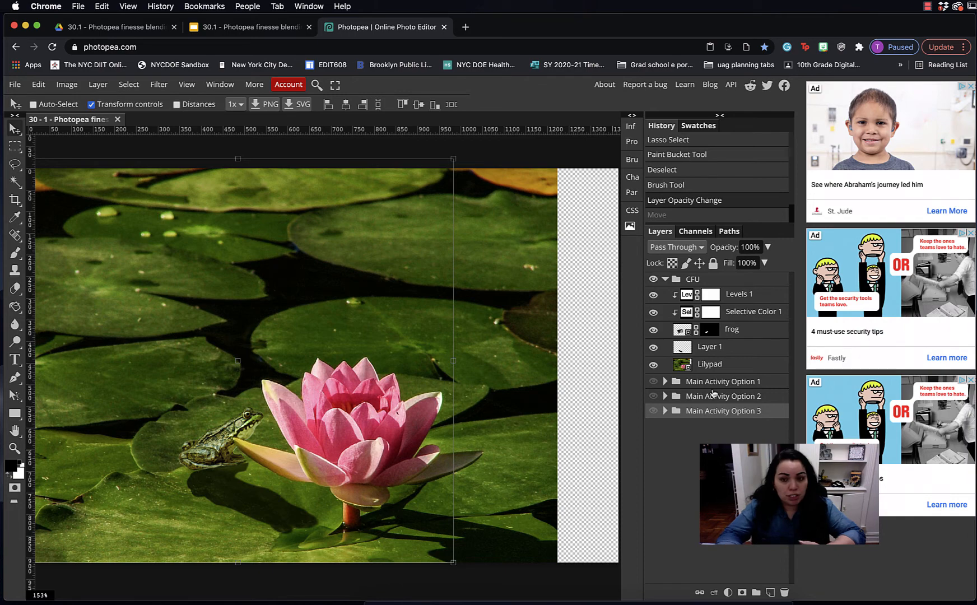
Hide the CFU frog composite and preview the Main Activity Option 1 deer images
{"action": "left_click", "coordinate": [664, 279]}
{"action": "left_click", "coordinate": [654, 280]}
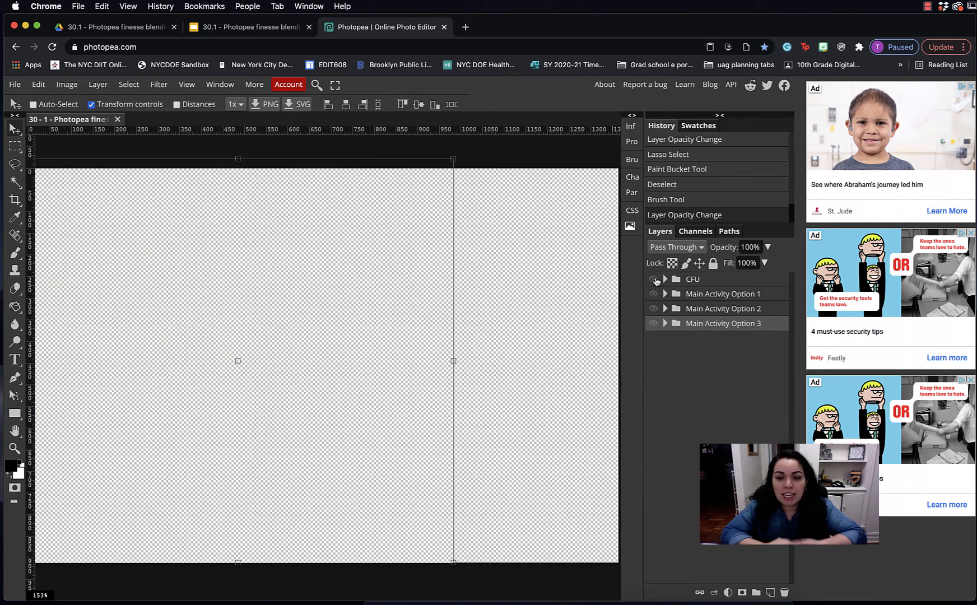
{"action": "left_click", "coordinate": [653, 294]}
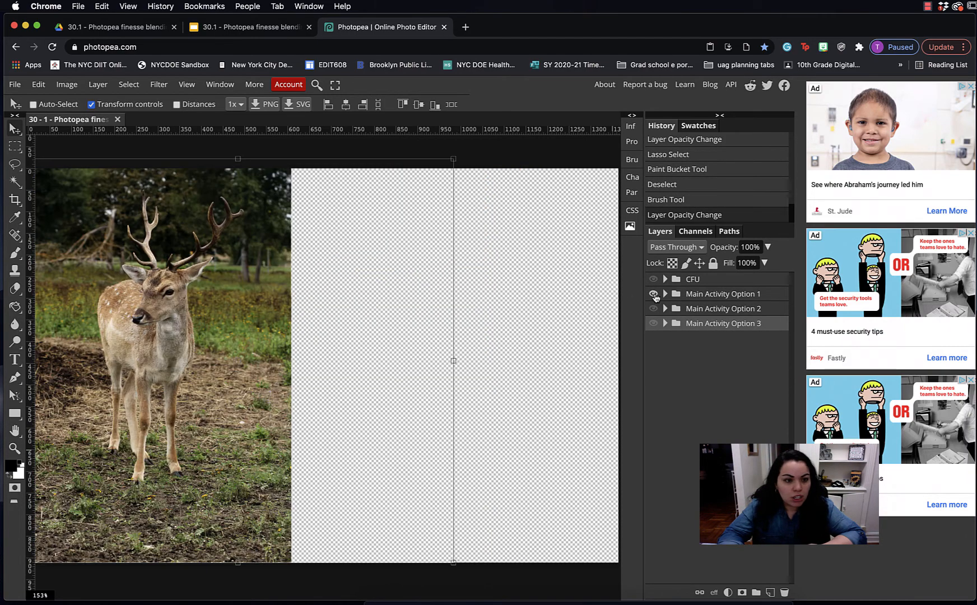
{"action": "left_click", "coordinate": [665, 294]}
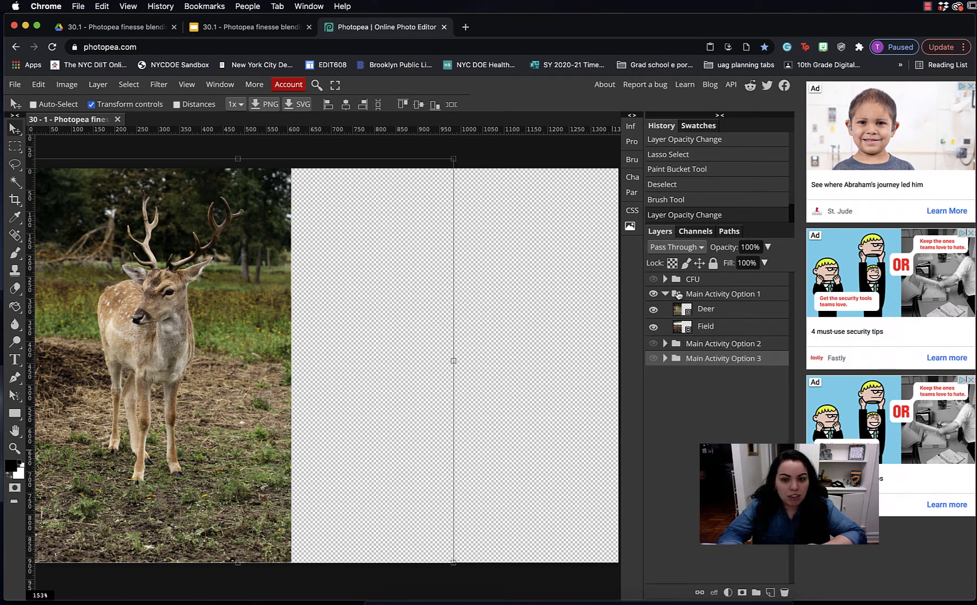
{"action": "left_click", "coordinate": [665, 294]}
Preview the Option 2 lioness images, then hide them and show Option 3's elephant and Grasslands 2 images
{"action": "left_click", "coordinate": [653, 308]}
{"action": "left_click", "coordinate": [665, 308]}
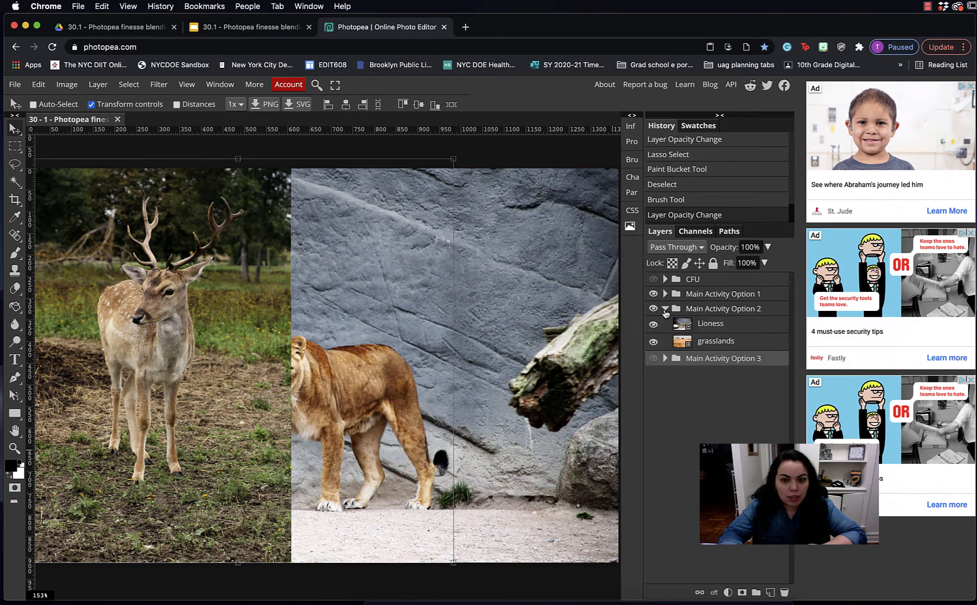
{"action": "left_click", "coordinate": [653, 294]}
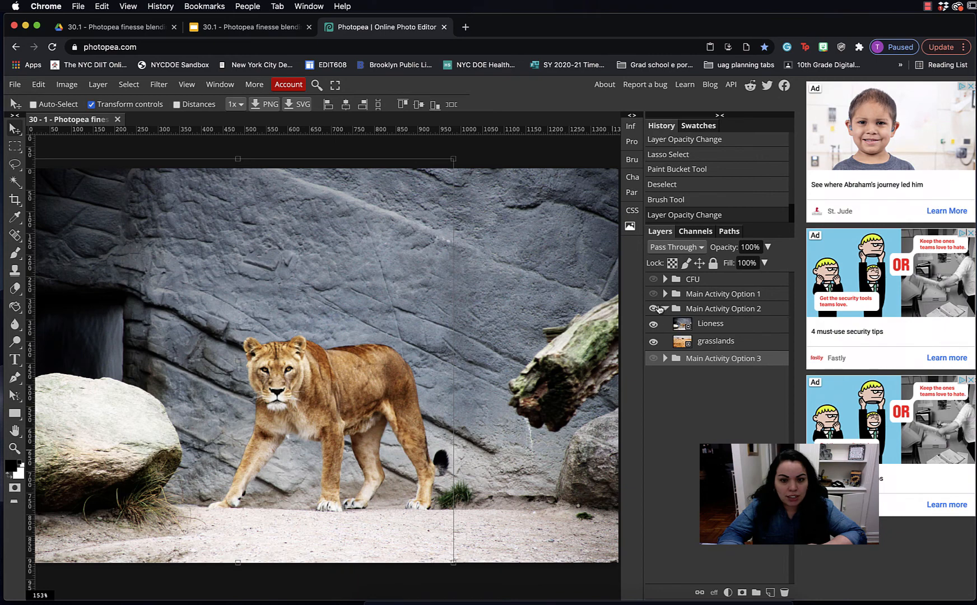
{"action": "left_click", "coordinate": [665, 309]}
{"action": "left_click", "coordinate": [653, 309]}
{"action": "left_click", "coordinate": [665, 323]}
{"action": "left_click", "coordinate": [652, 323]}
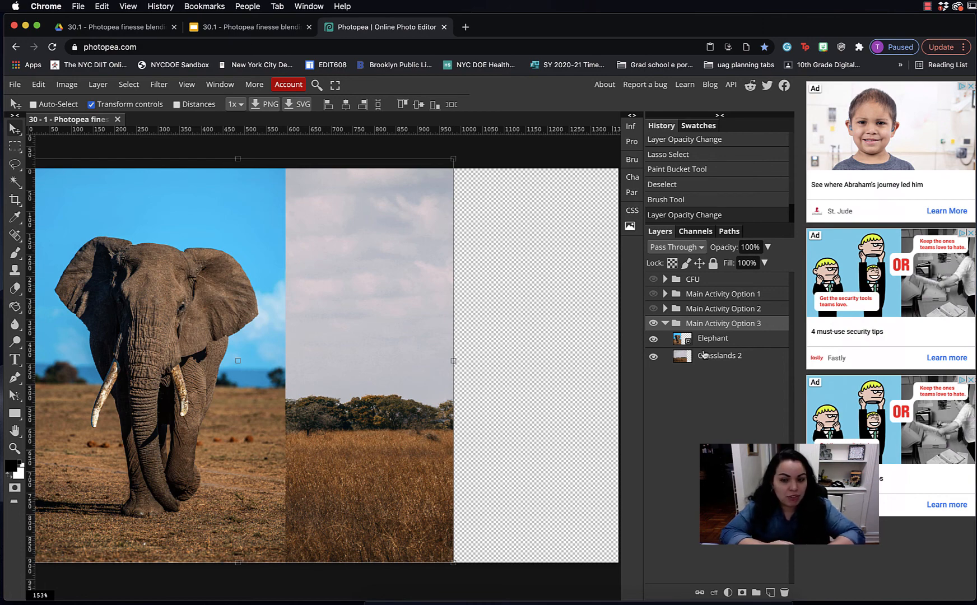
{"action": "left_click", "coordinate": [666, 323]}
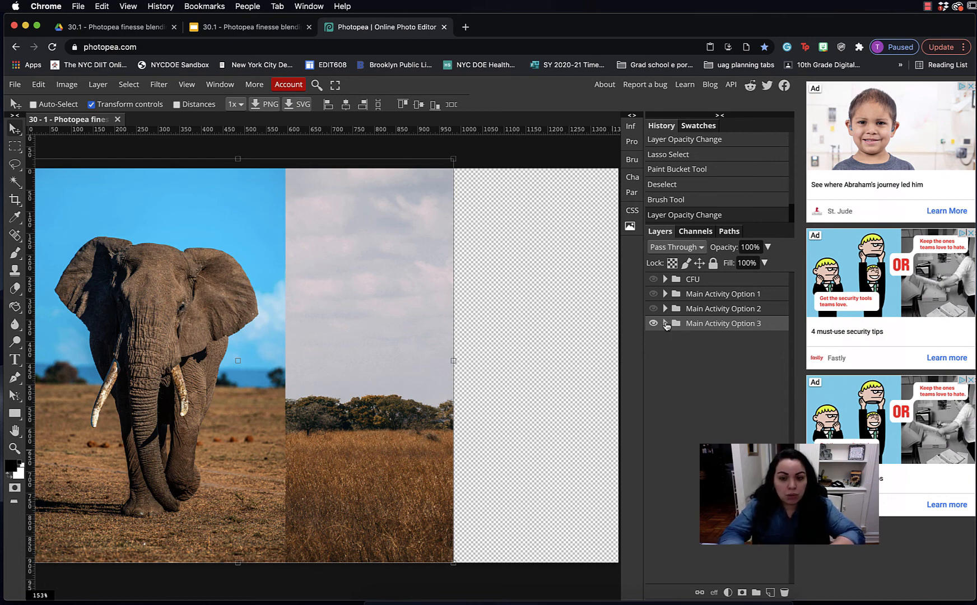